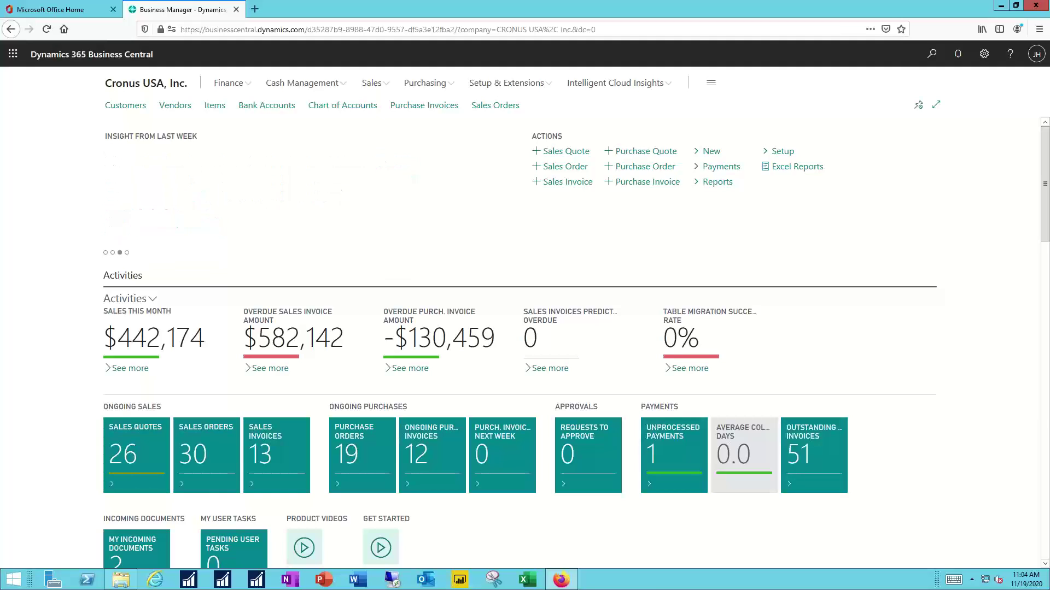
Step: Change the role in My Settings to Production Planner and confirm
{"action": "left_click", "coordinate": [984, 54]}
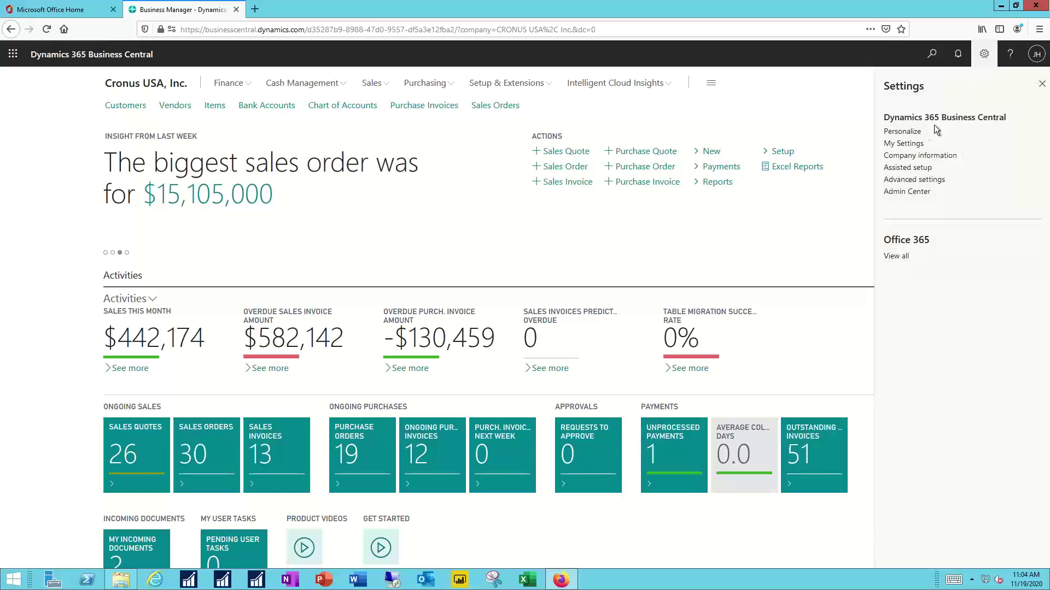
{"action": "left_click", "coordinate": [904, 145]}
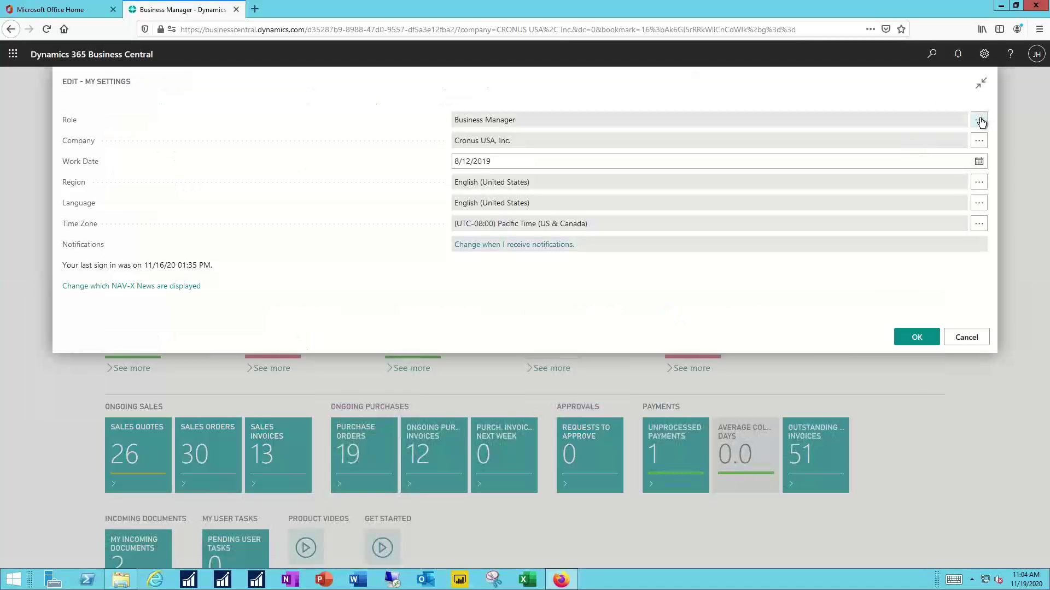
{"action": "left_click", "coordinate": [978, 120]}
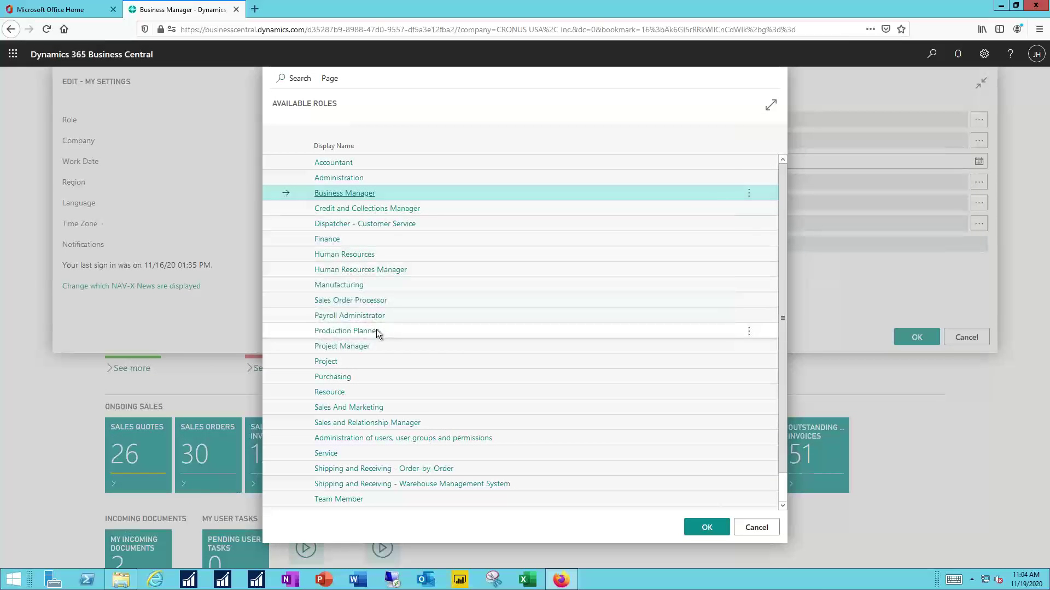
{"action": "left_click", "coordinate": [343, 331]}
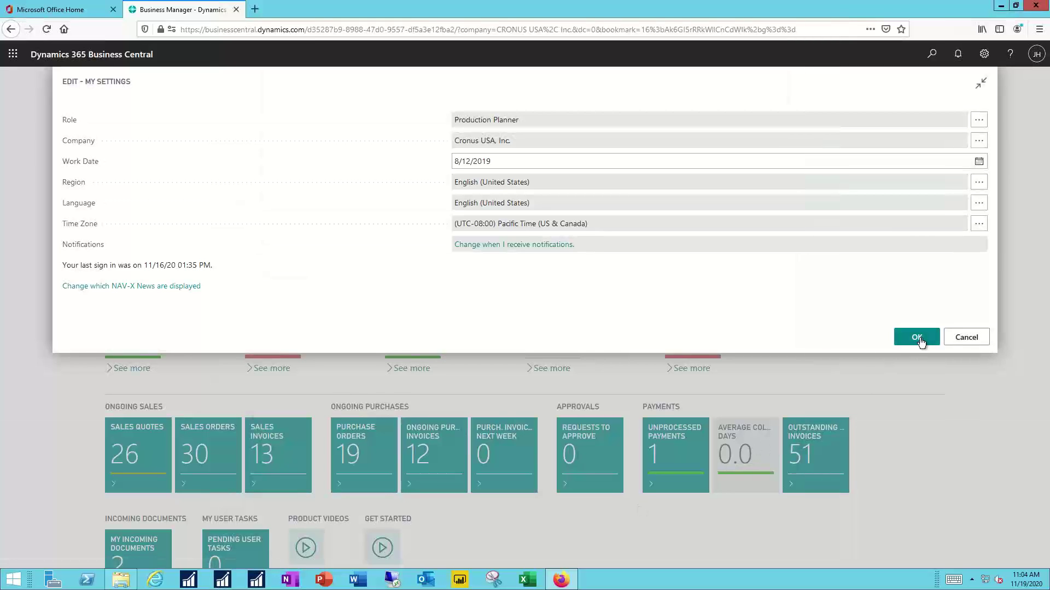
{"action": "left_click", "coordinate": [917, 337]}
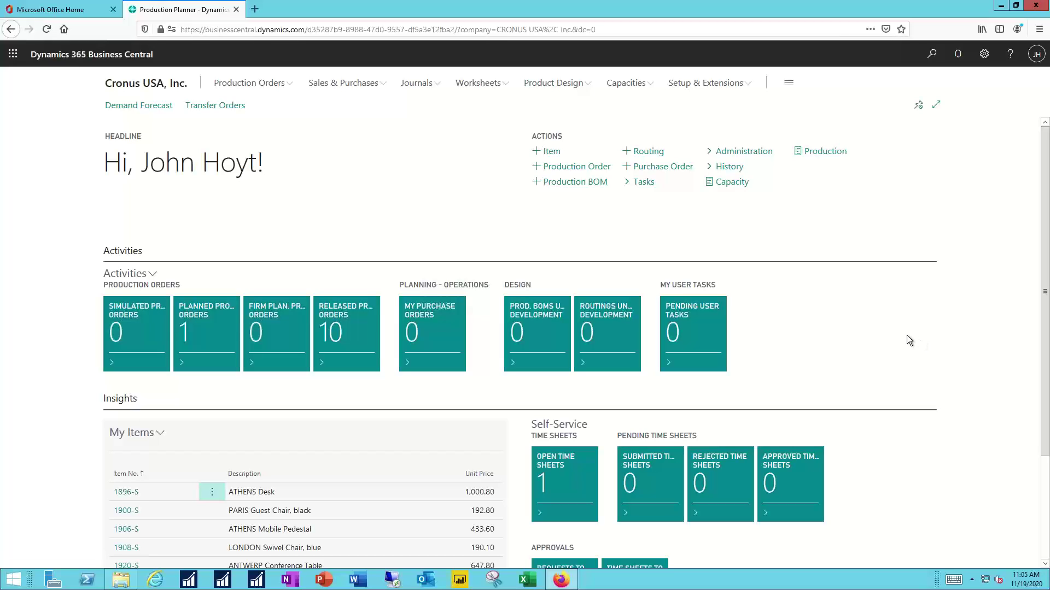
Step: Search the Product Design Items list for 'pva io' and open the PVA ION 100-40 item card
{"action": "left_click", "coordinate": [561, 83]}
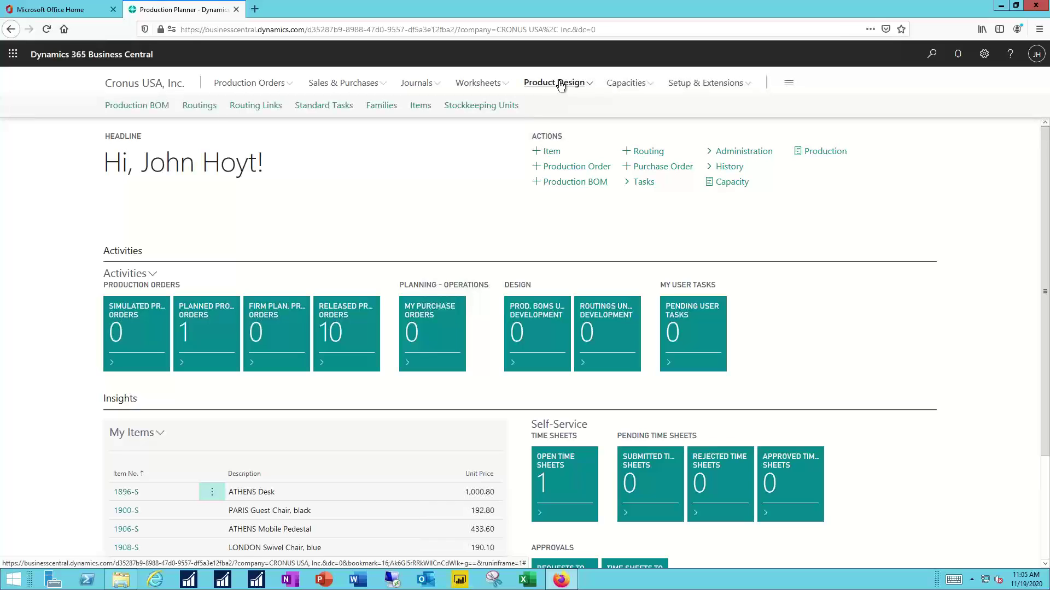
{"action": "left_click", "coordinate": [420, 111]}
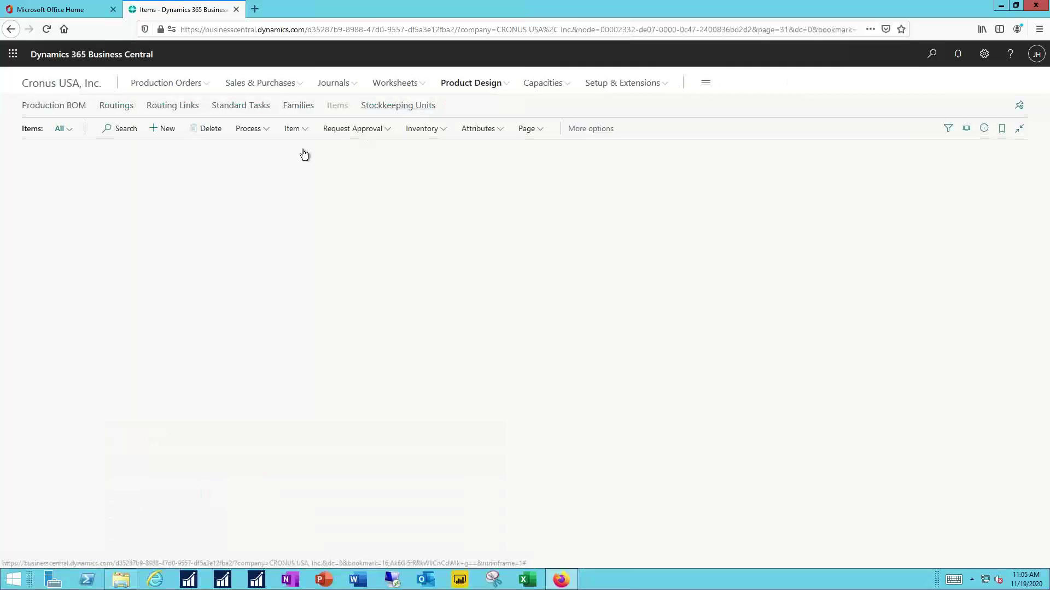
{"action": "left_click", "coordinate": [124, 130]}
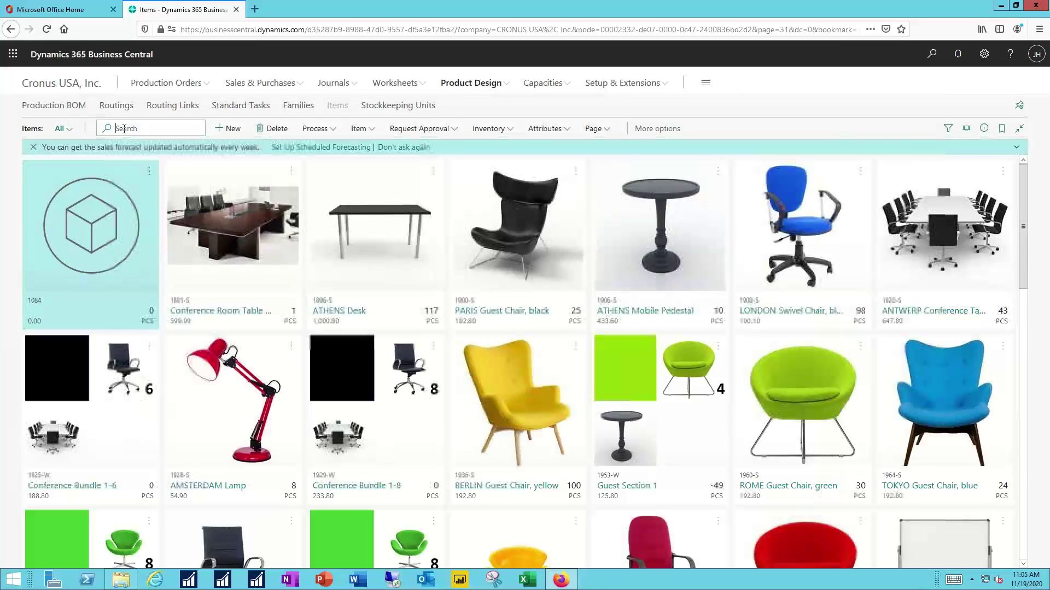
{"action": "type", "text": "pva"}
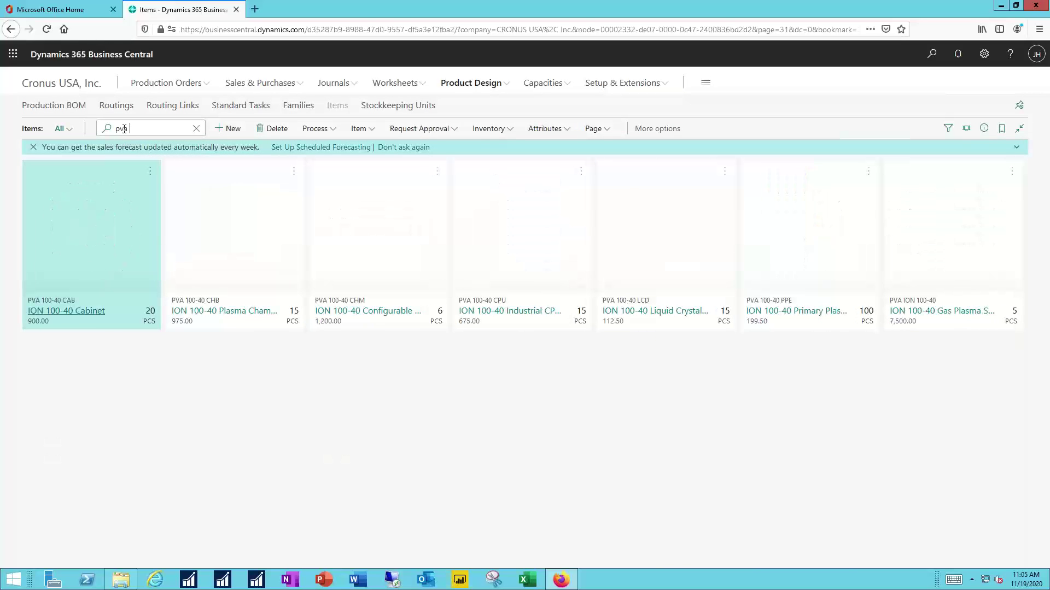
{"action": "type", "text": " io"}
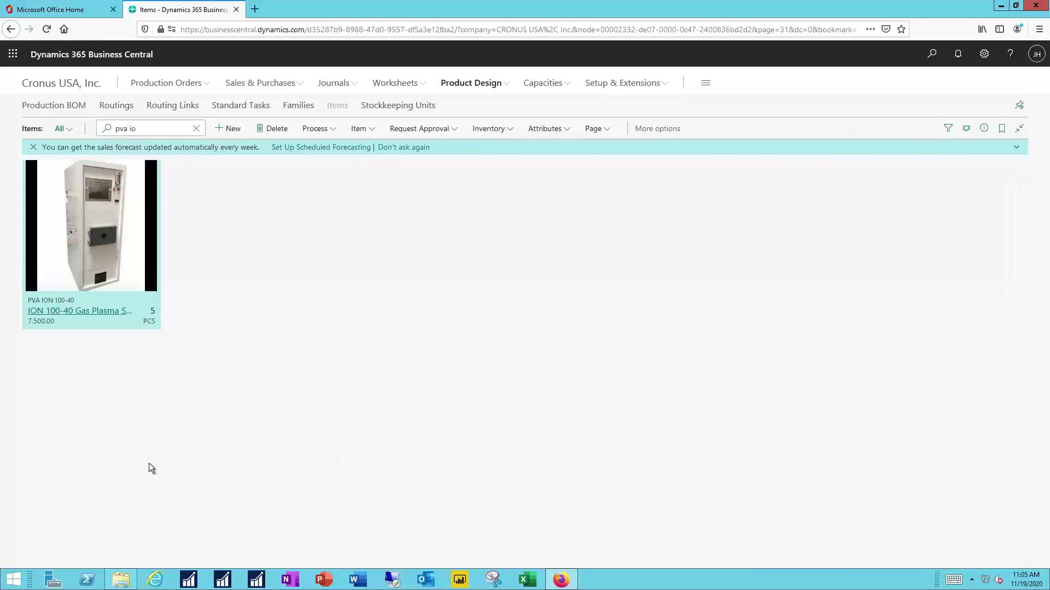
{"action": "left_click", "coordinate": [83, 315]}
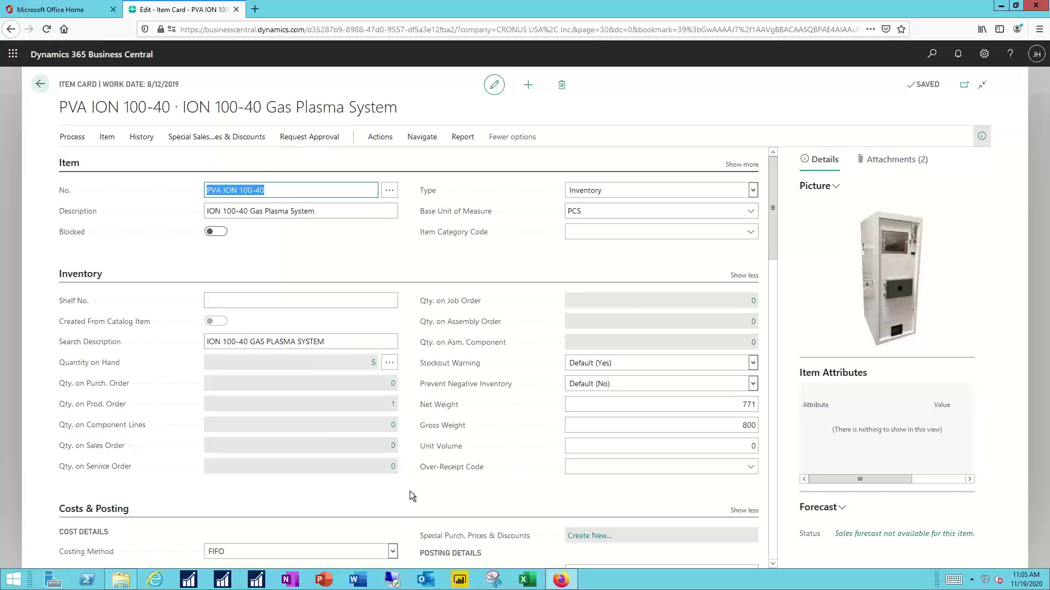
Step: Scroll past Costs & Posting and Prices & Sales to the Replenishment FastTab
{"action": "scroll", "coordinate": [410, 492], "scroll_direction": "down", "scroll_amount": 10}
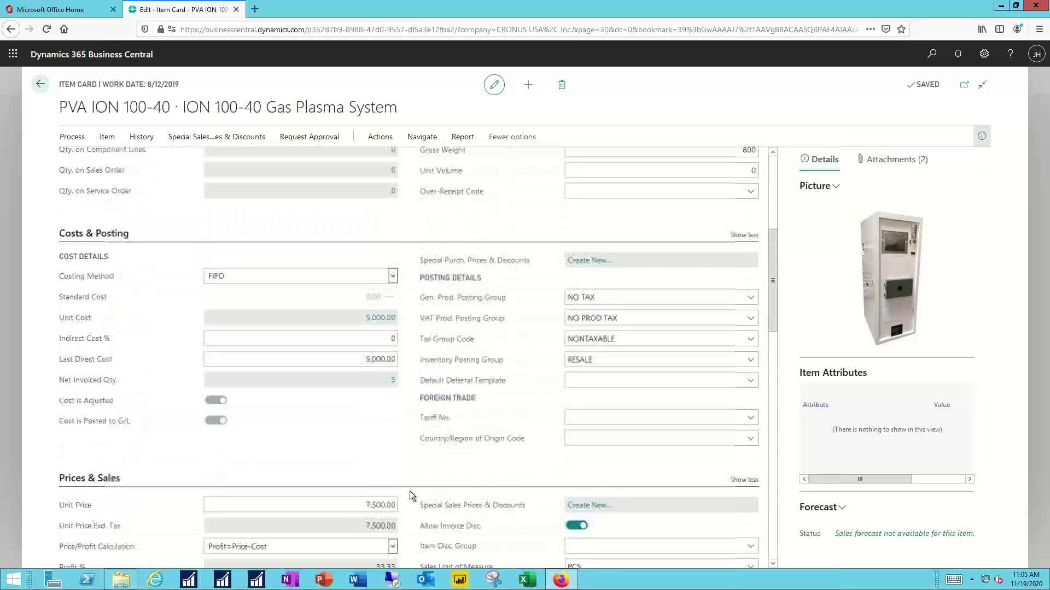
{"action": "scroll", "coordinate": [410, 492], "scroll_direction": "down", "scroll_amount": 5}
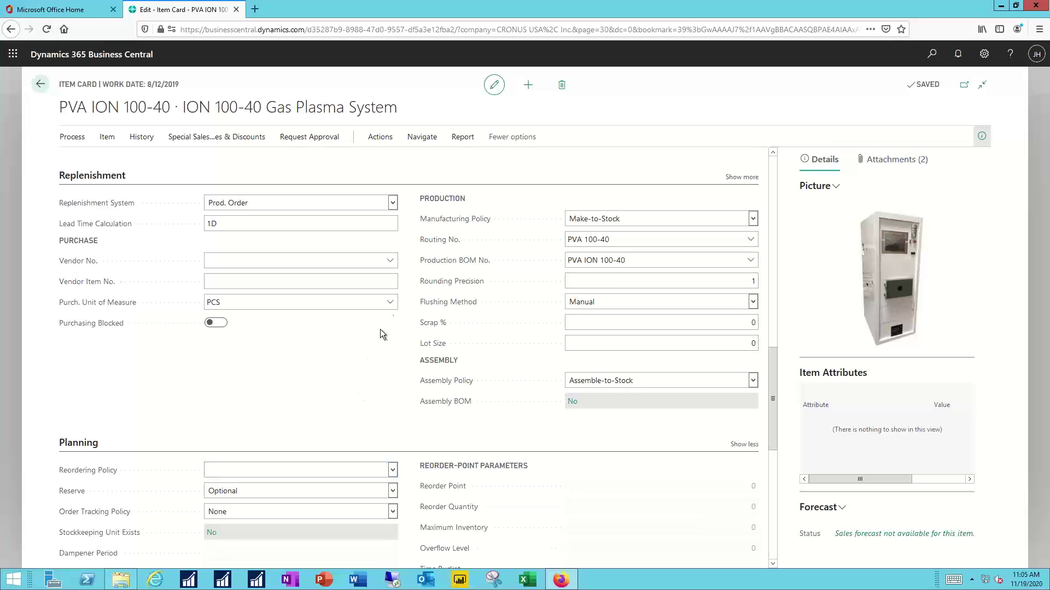
Step: Keep Prod. Order as replenishment system and check the manufacturing policy options without changing them
{"action": "left_click", "coordinate": [393, 204]}
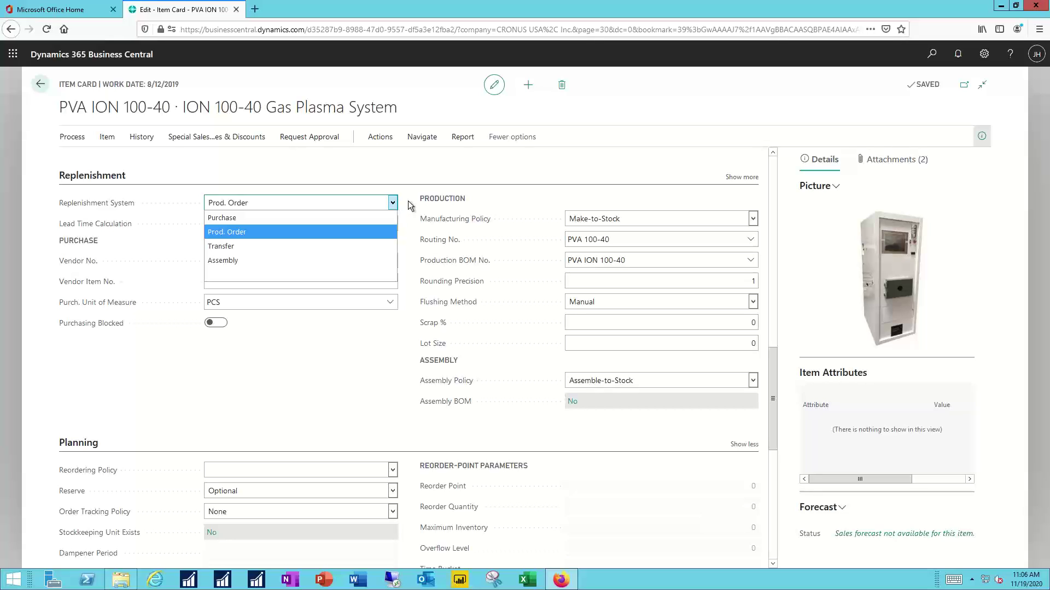
{"action": "left_click", "coordinate": [408, 201]}
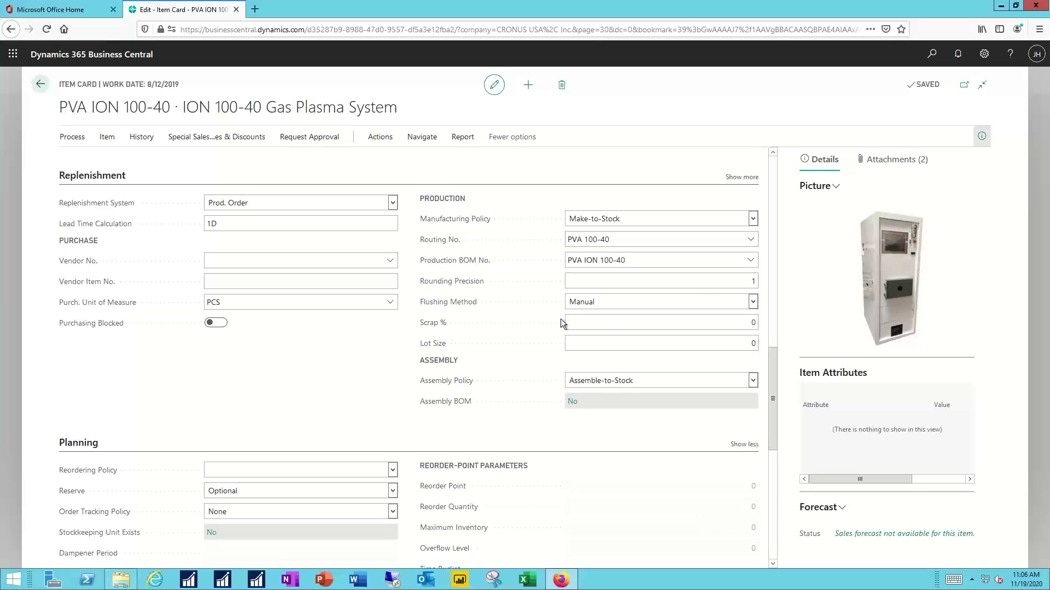
{"action": "left_click", "coordinate": [753, 219]}
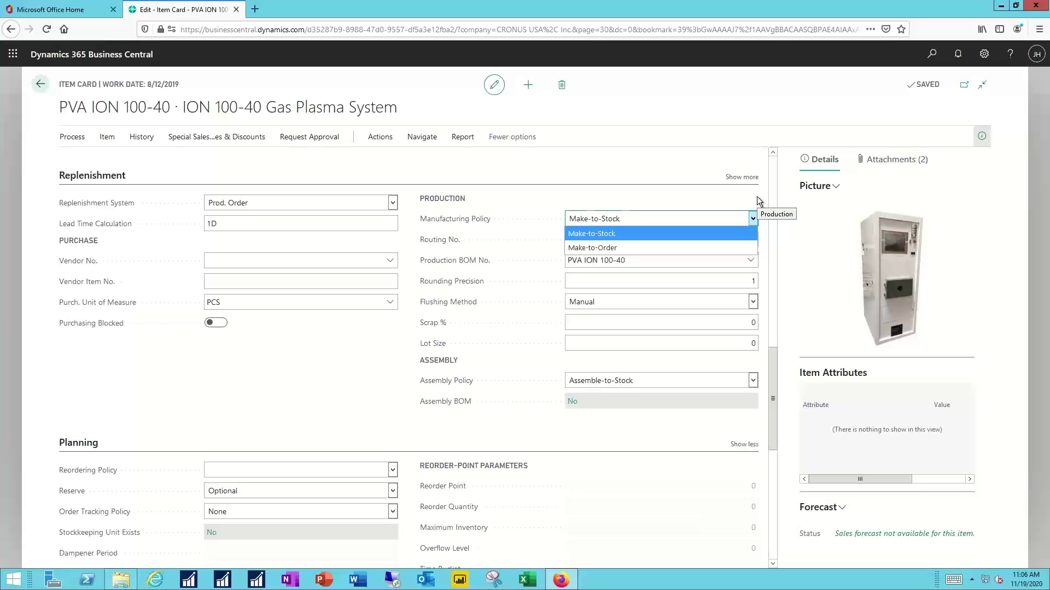
{"action": "key", "text": "Escape"}
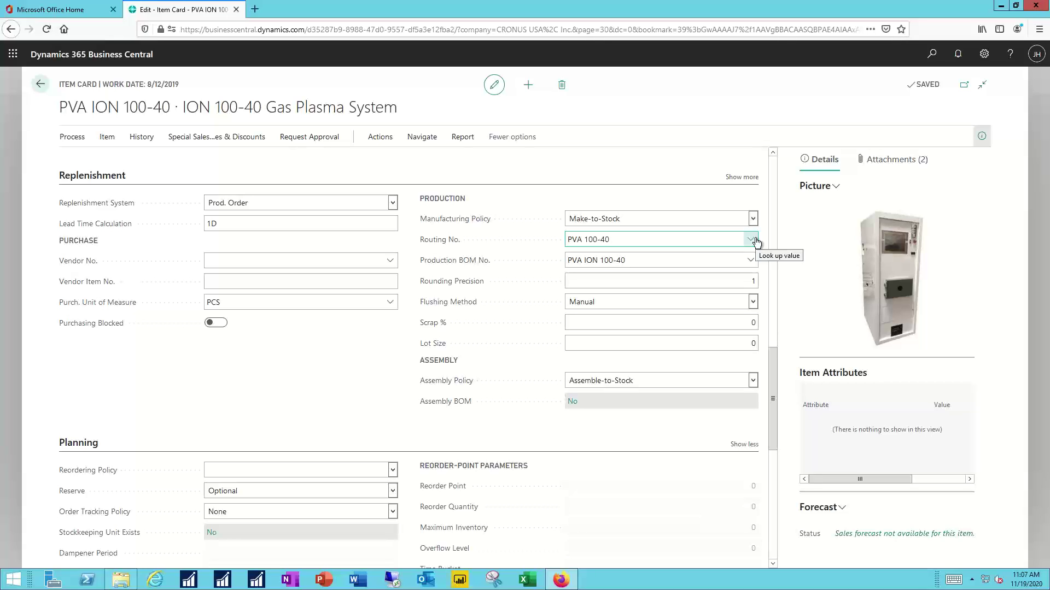
{"action": "left_click", "coordinate": [754, 302]}
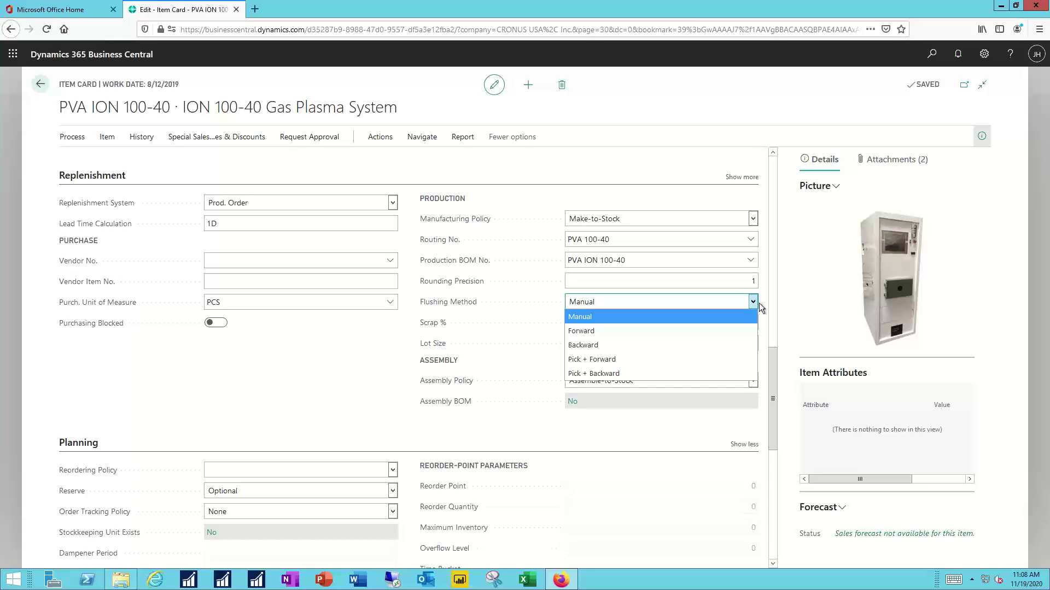
{"action": "left_click", "coordinate": [766, 310]}
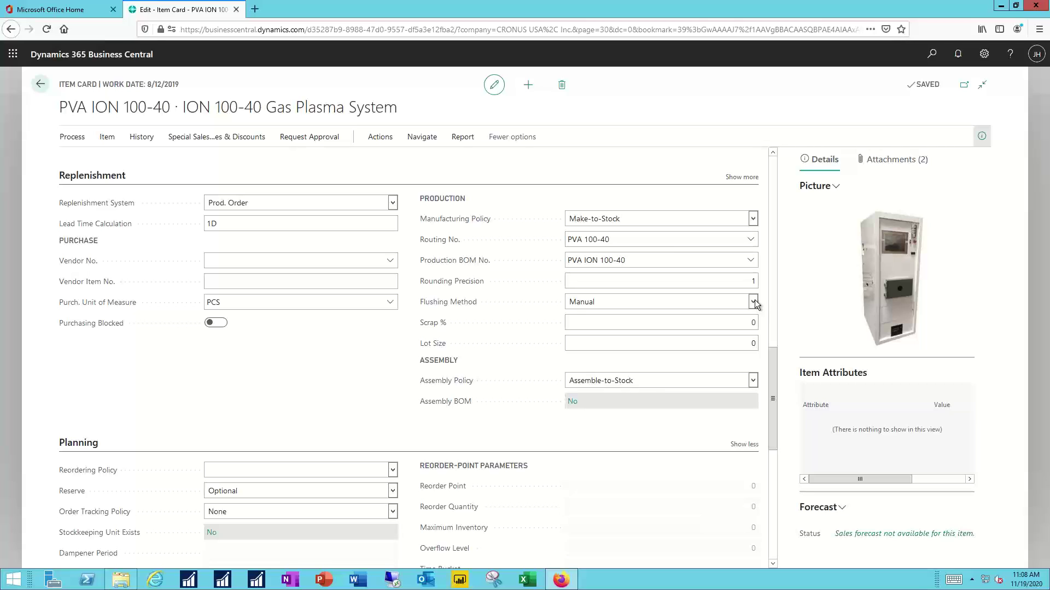
Step: From Items, go to the Production BOMs list and open PVA ION 100-40
{"action": "left_click", "coordinate": [40, 85]}
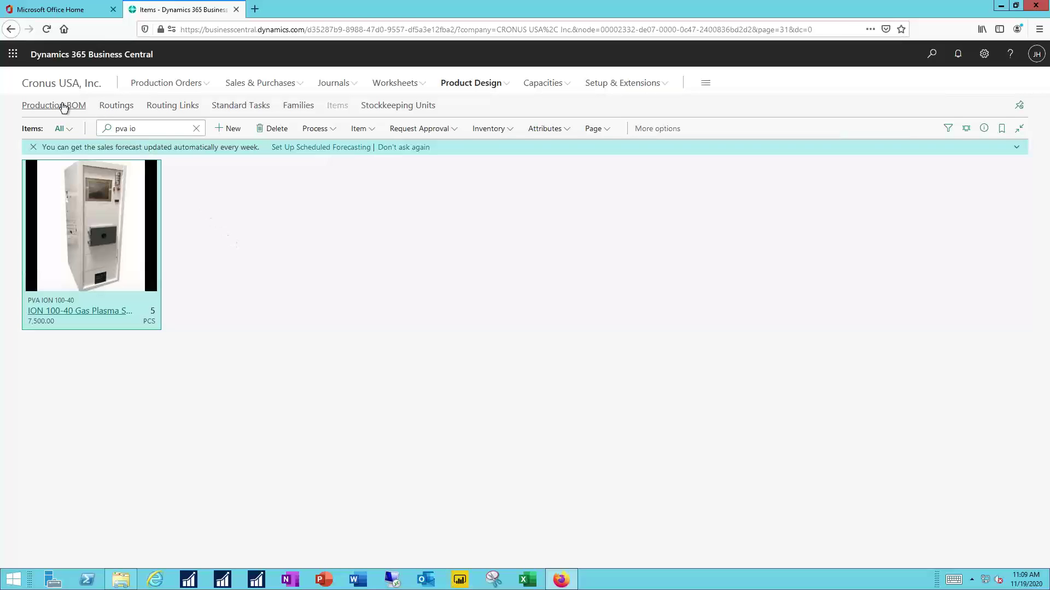
{"action": "left_click", "coordinate": [47, 107]}
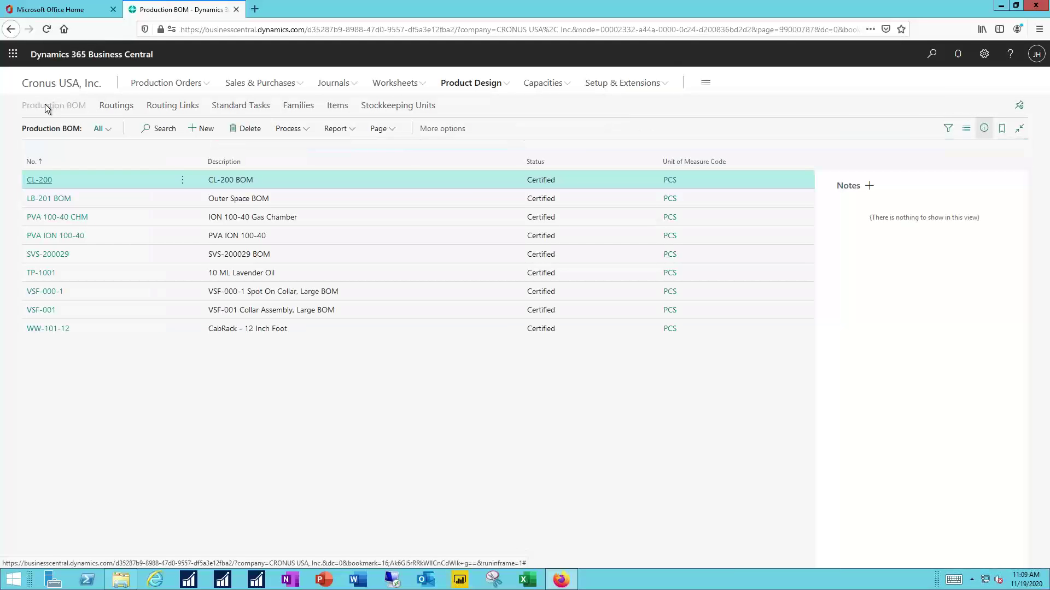
{"action": "left_click", "coordinate": [48, 237]}
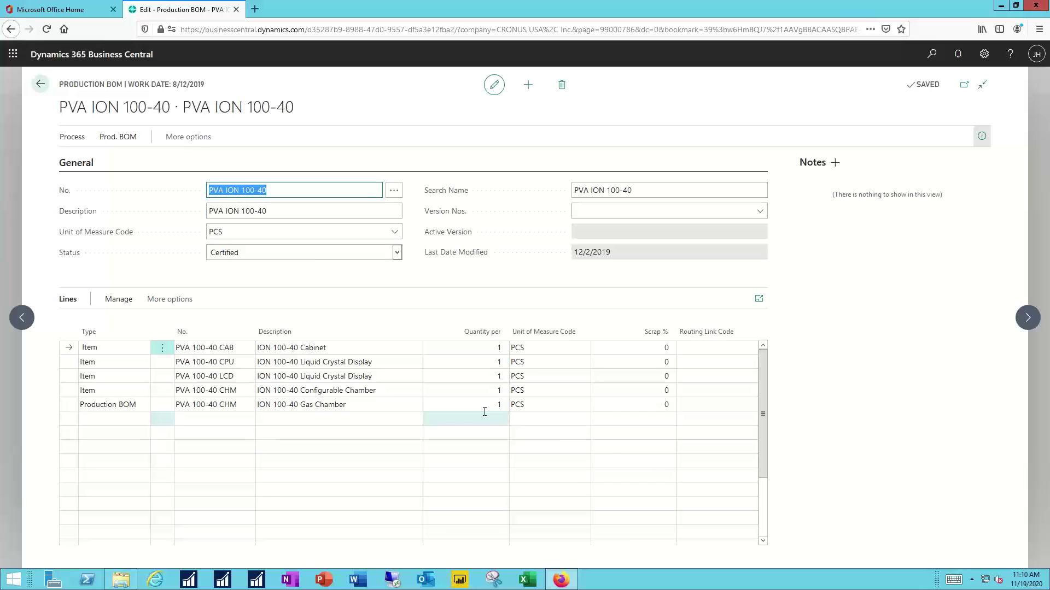
Step: Open routing PVA 100-40 from the Routings list, then return to the list
{"action": "left_click", "coordinate": [40, 86]}
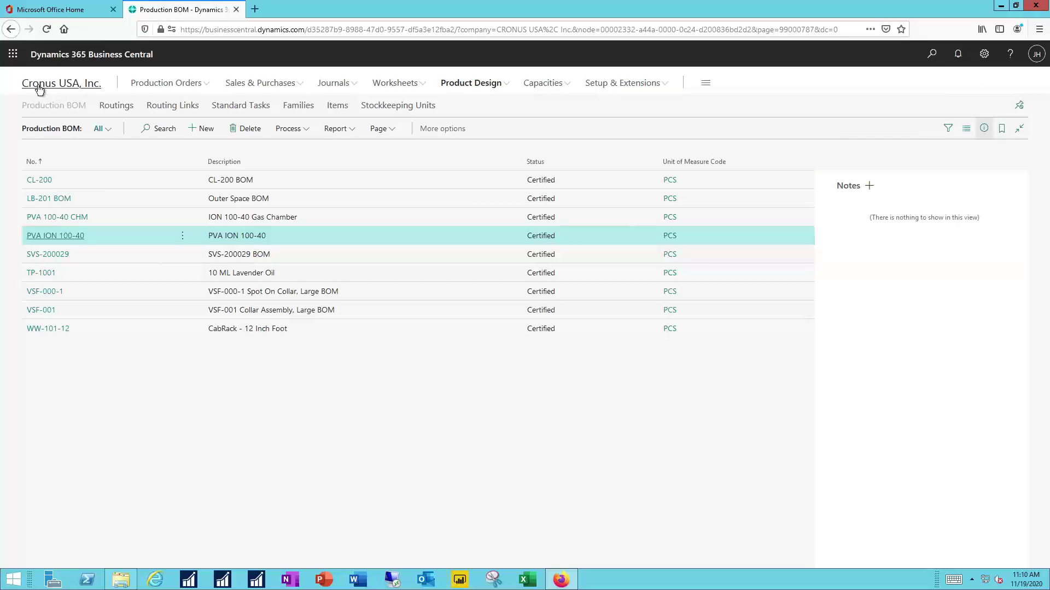
{"action": "left_click", "coordinate": [117, 107]}
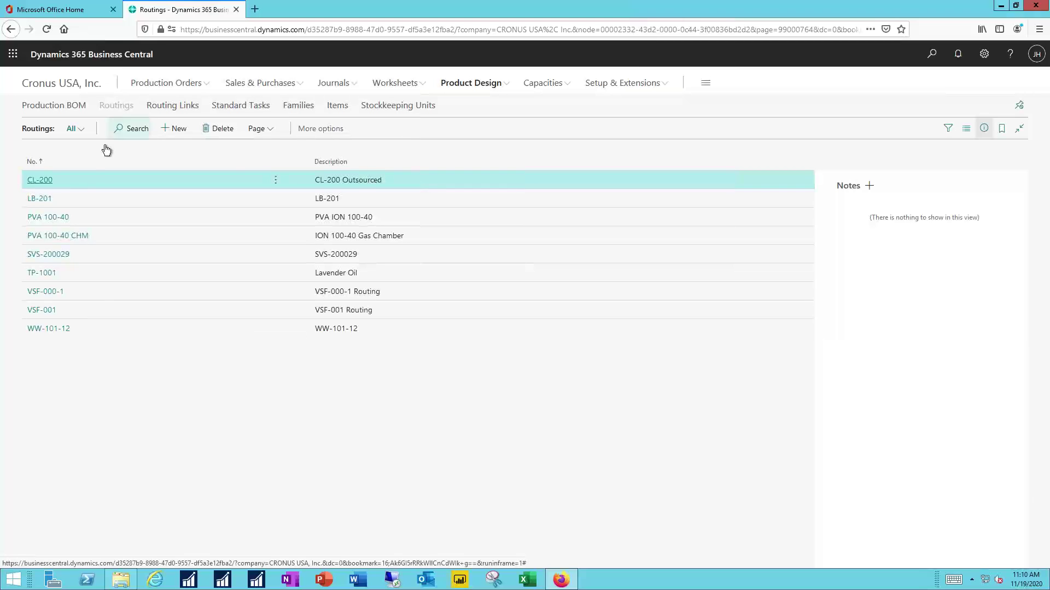
{"action": "left_click", "coordinate": [36, 218]}
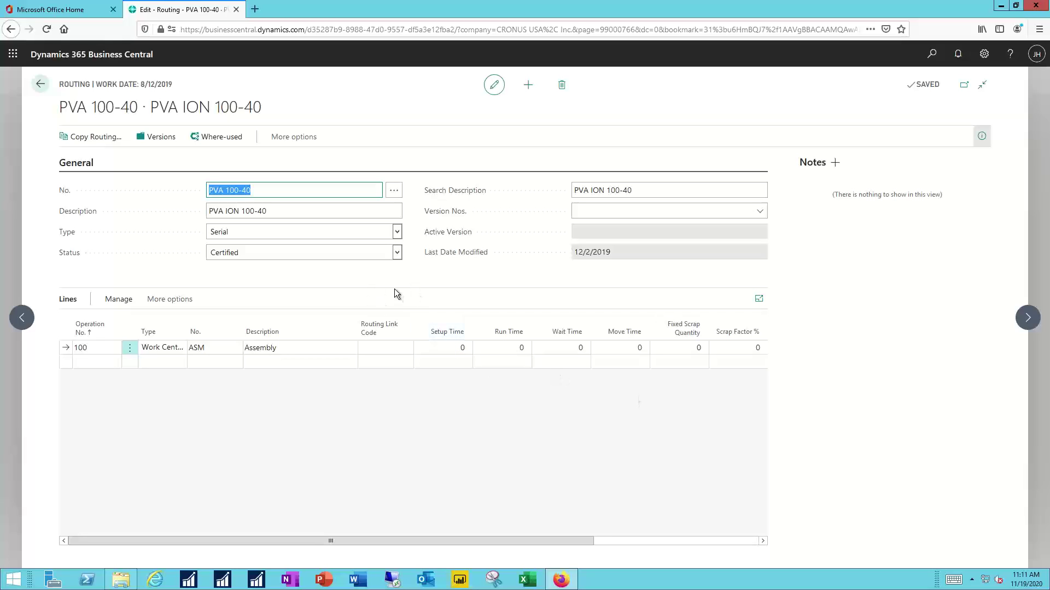
{"action": "left_click", "coordinate": [34, 87]}
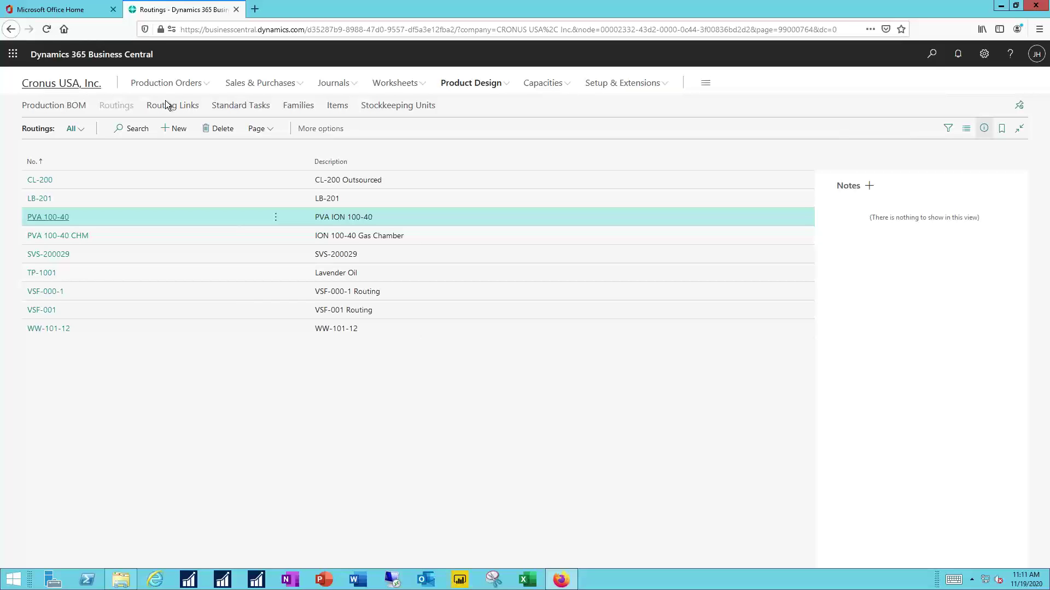
Step: Open the Work Centers list from the Capacities navigation
{"action": "left_click", "coordinate": [547, 84]}
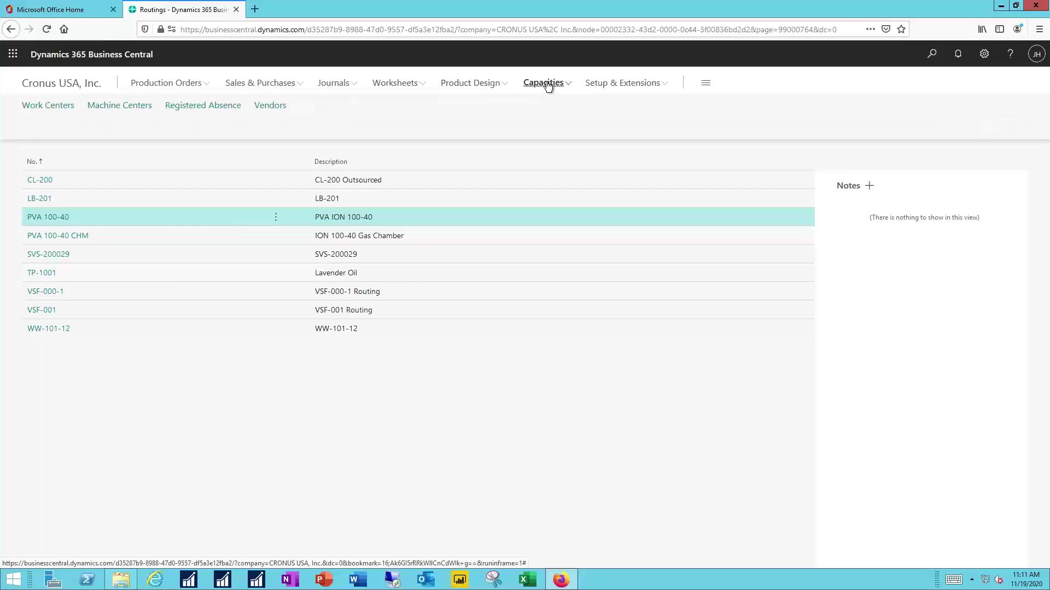
{"action": "left_click", "coordinate": [40, 107]}
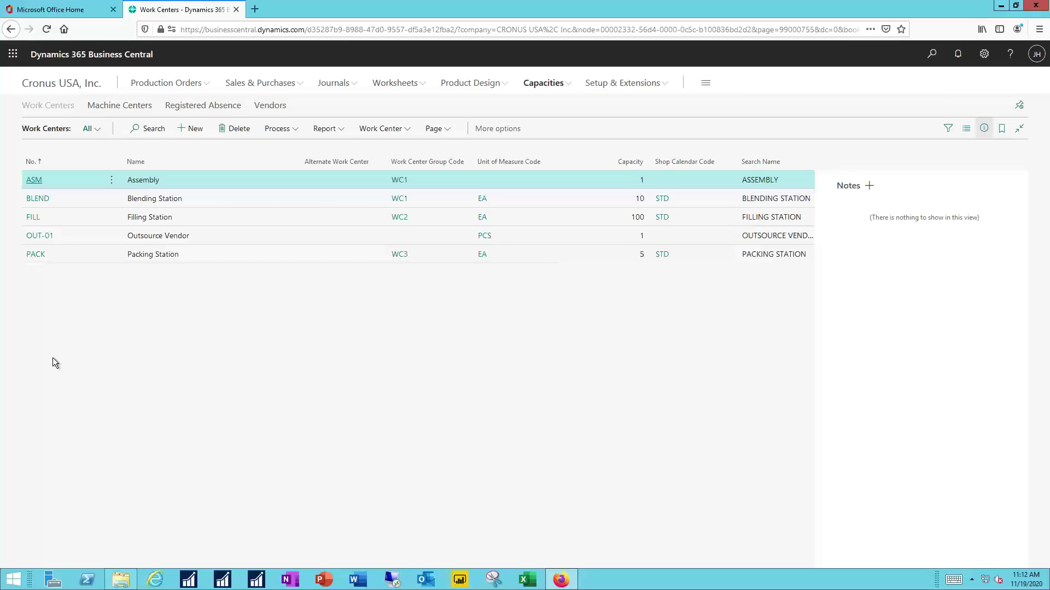
Step: Open machine center MC1, expand its Scheduling FastTab, then return to Machine Centers
{"action": "left_click", "coordinate": [123, 107]}
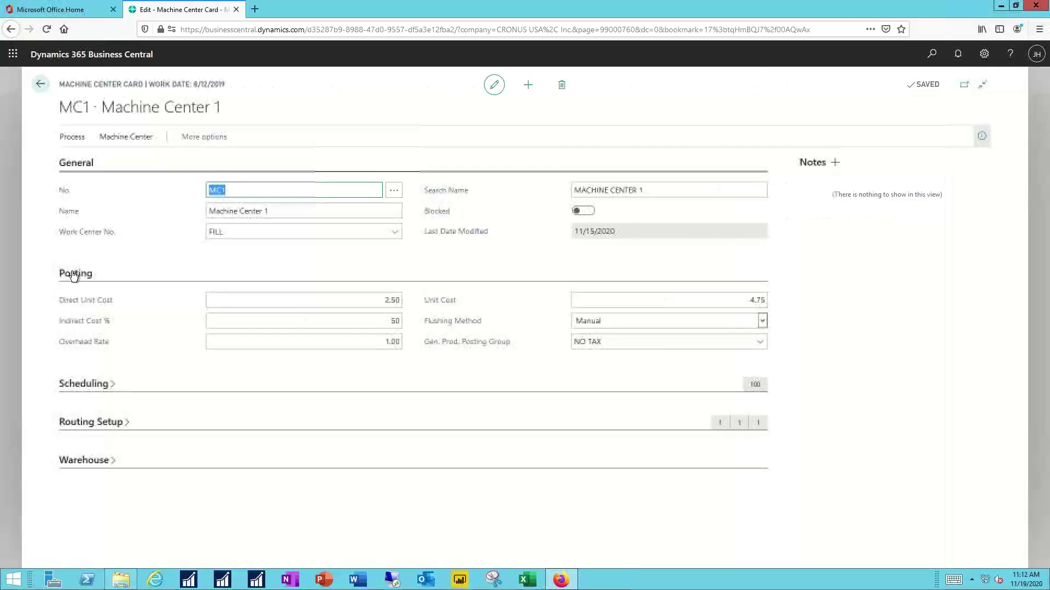
{"action": "left_click", "coordinate": [112, 385]}
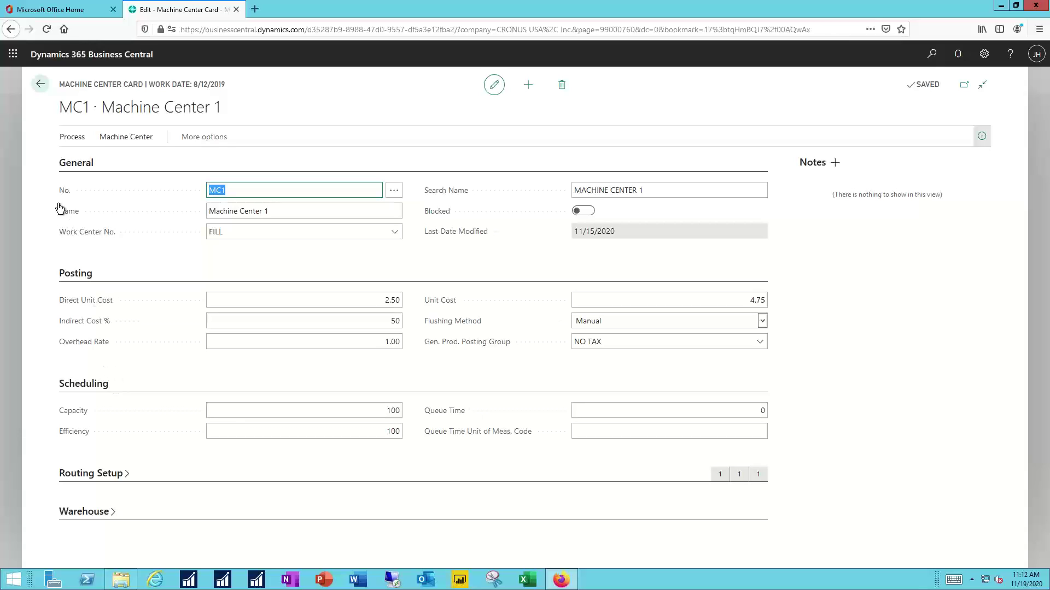
{"action": "left_click", "coordinate": [39, 86]}
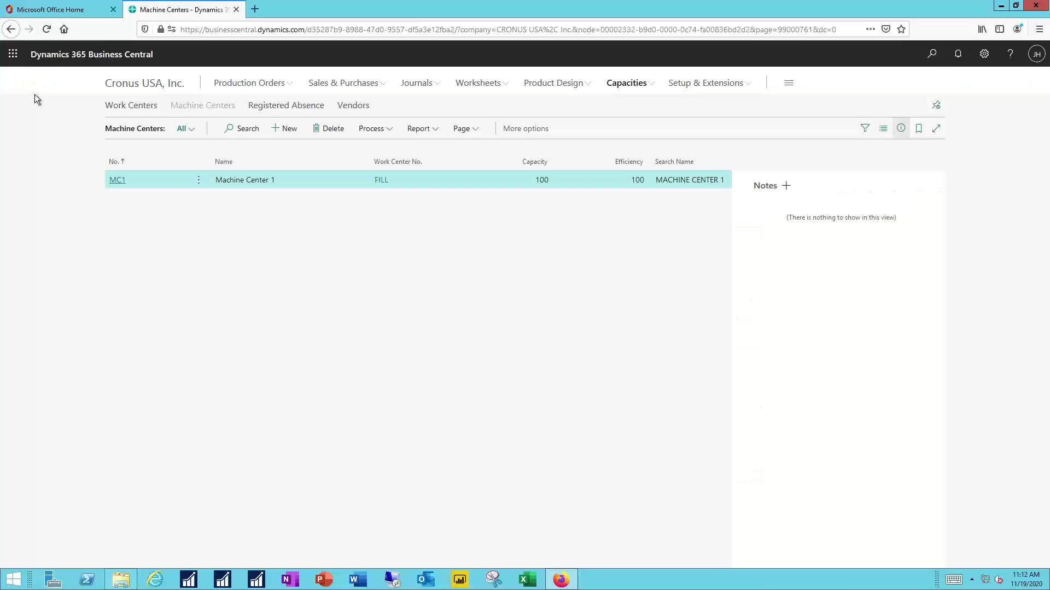
Step: Select Vendors in the Capacities navigation links
{"action": "left_click", "coordinate": [354, 107]}
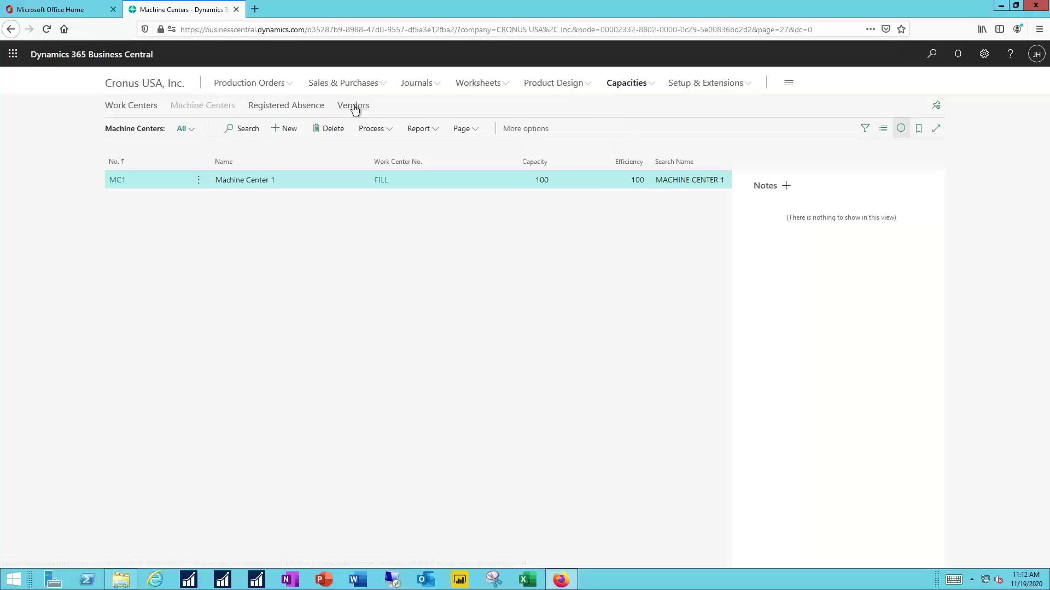